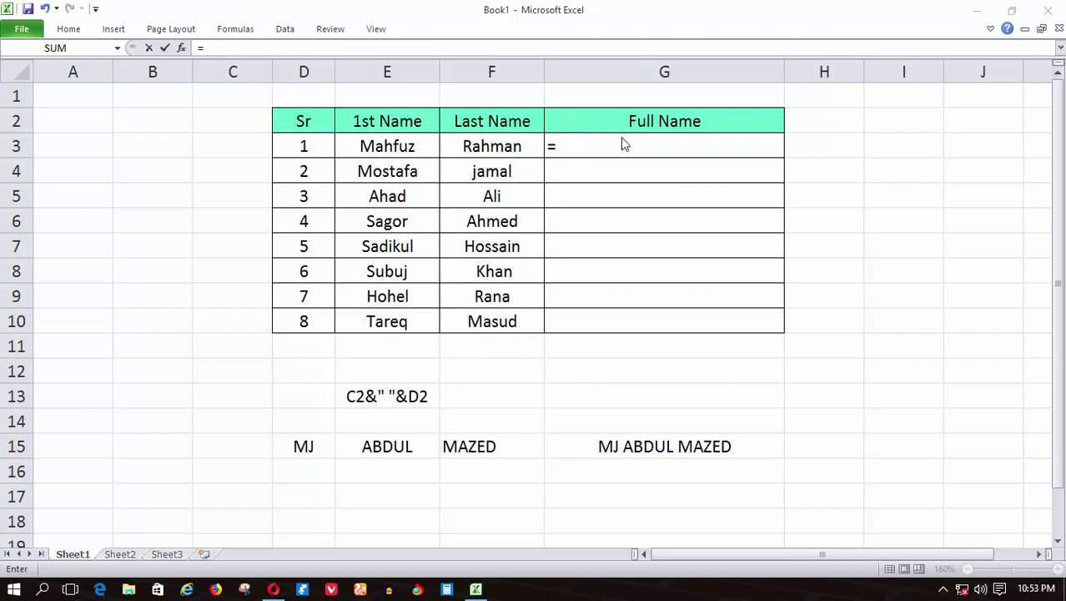
left_click(579, 149)
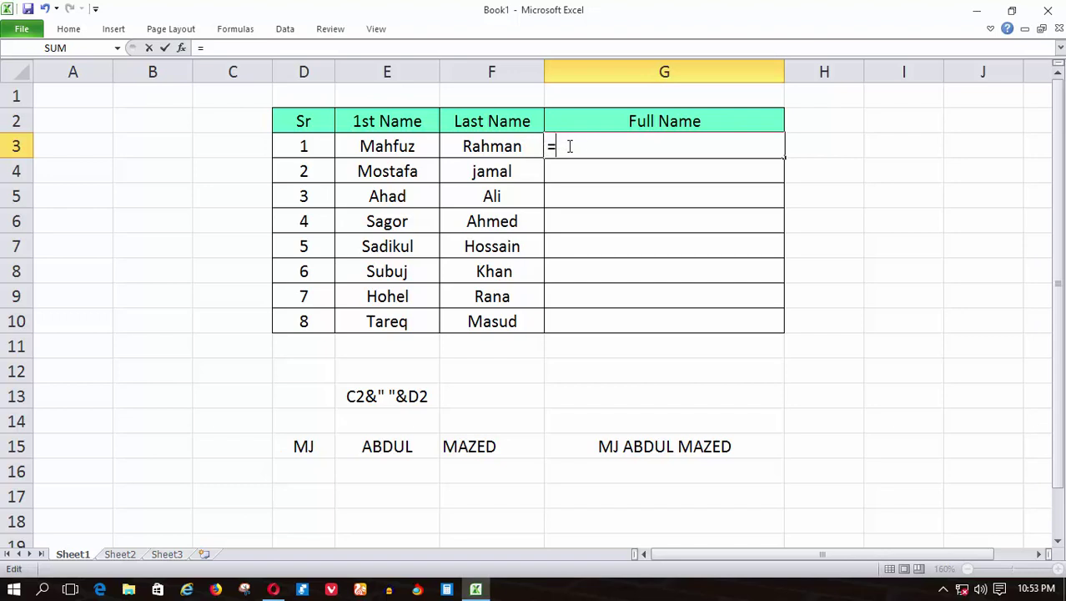
left_click(590, 143)
left_click(388, 146)
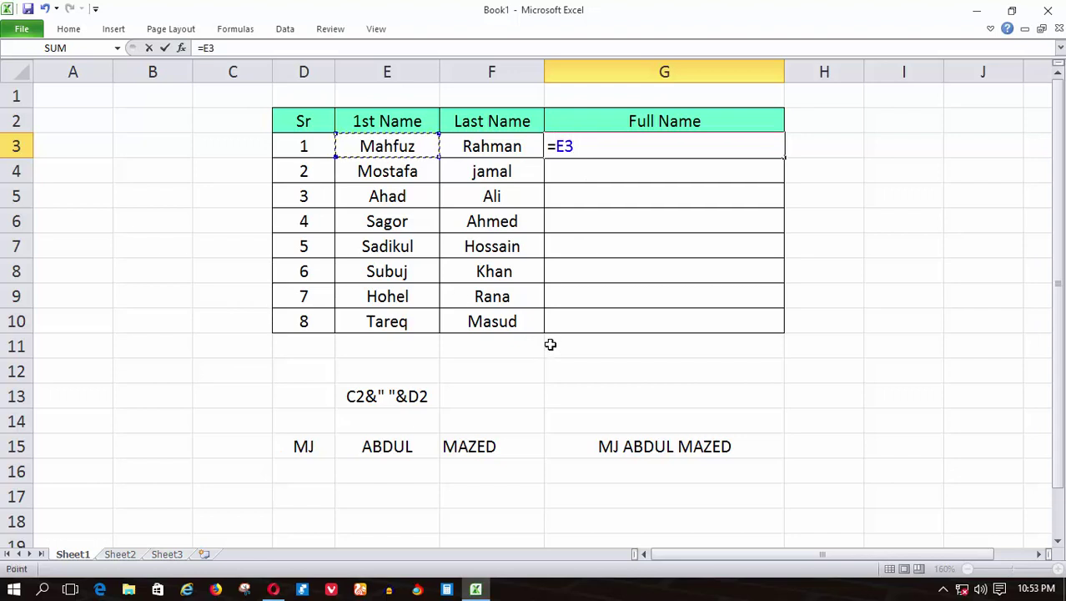
type("&")
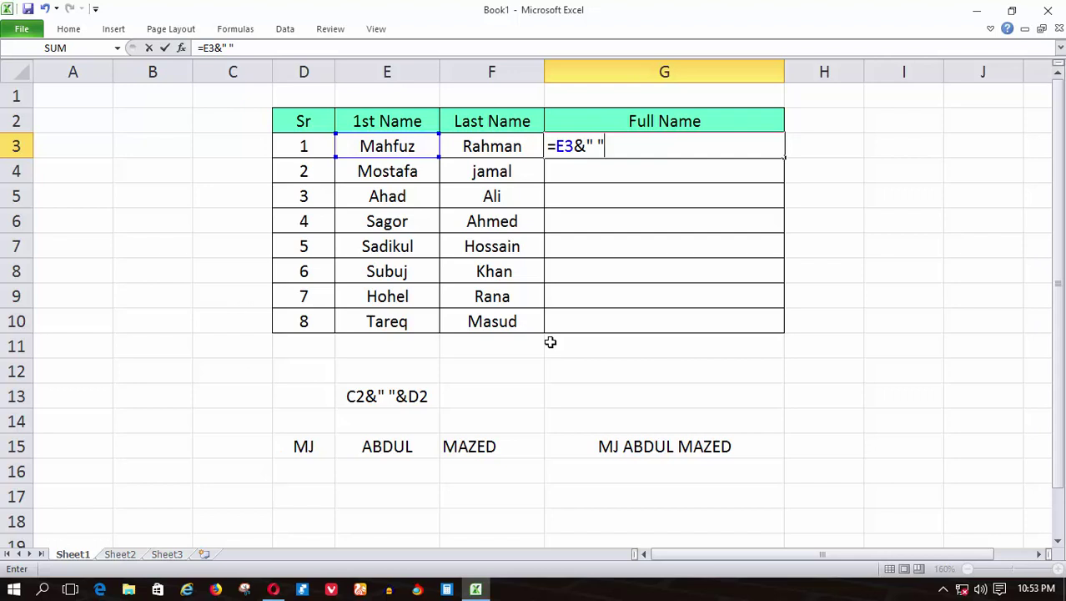
type("&")
left_click(461, 143)
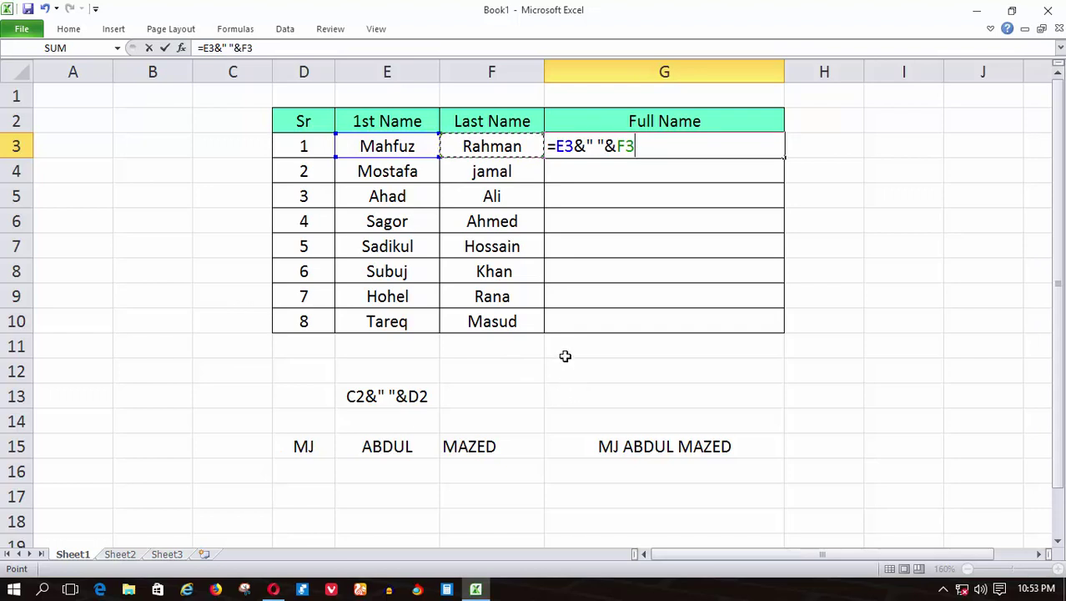
key("Return")
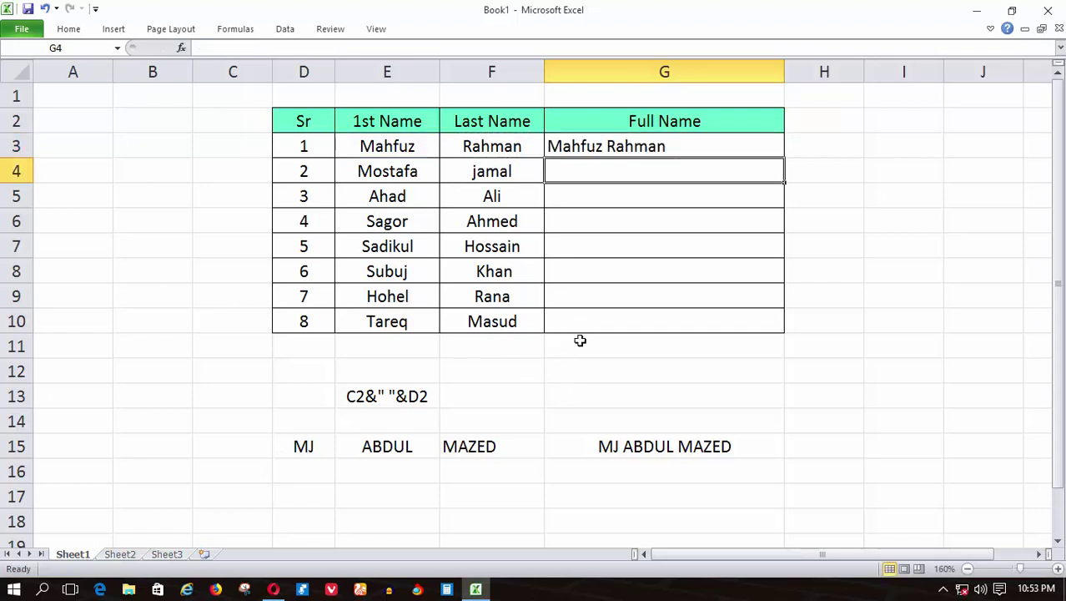
left_click(598, 147)
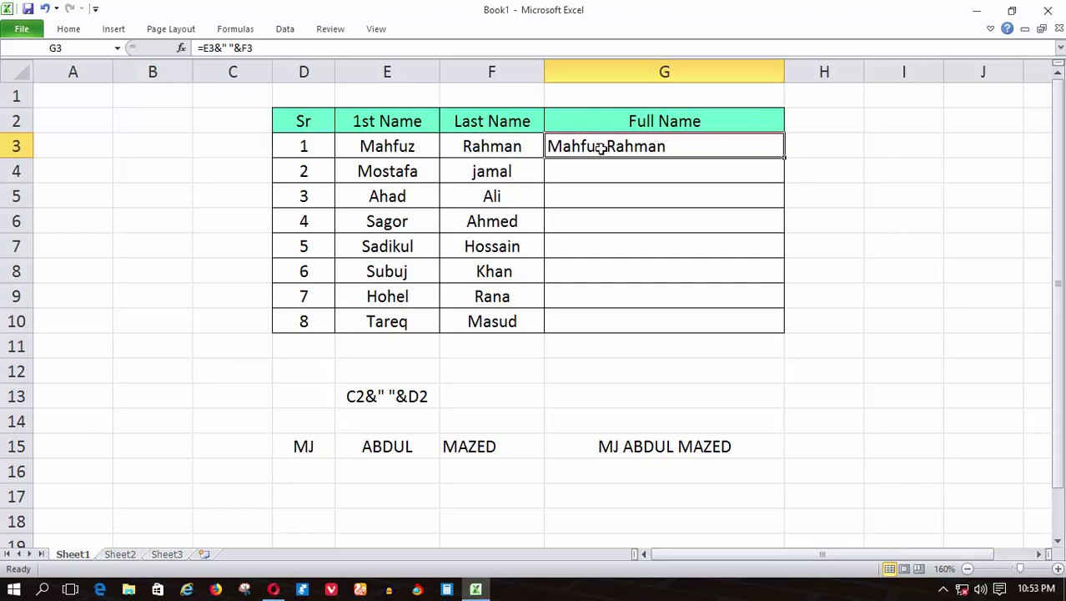
double_click(601, 148)
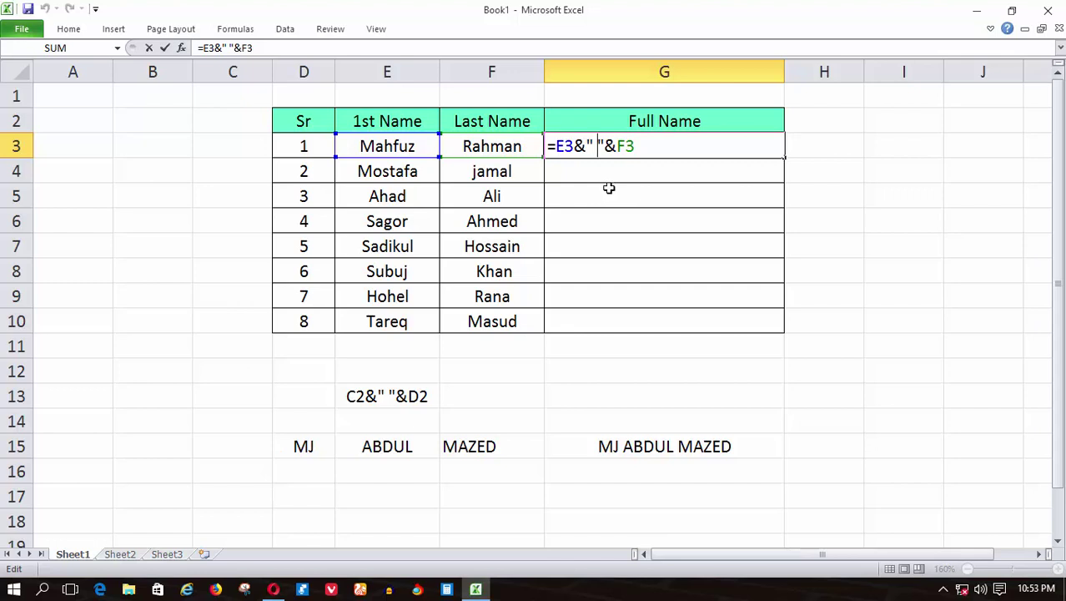
key("BackSpace")
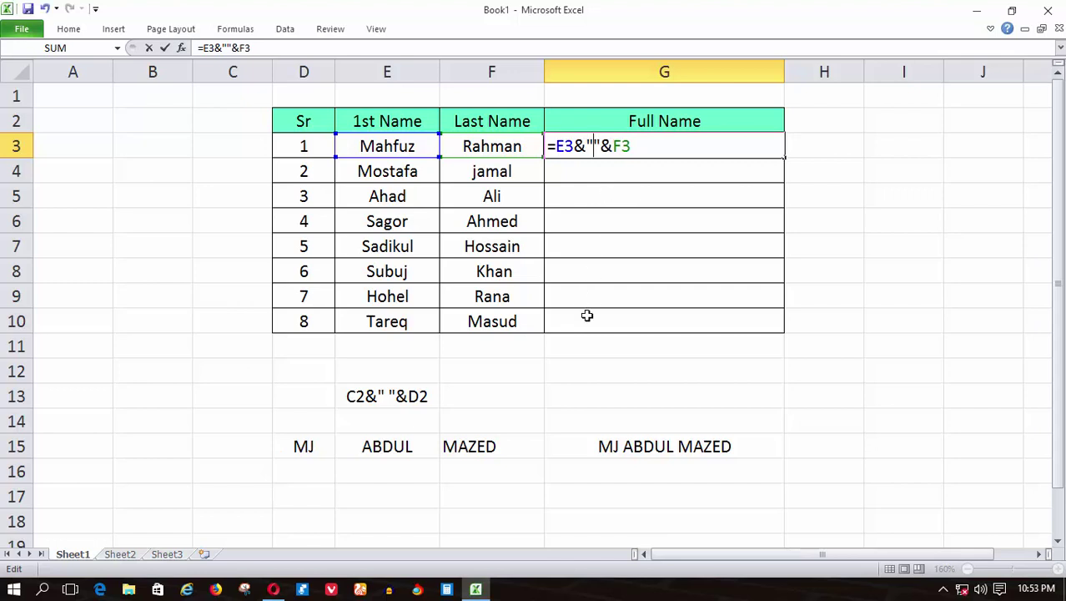
key("Return")
left_click(590, 145)
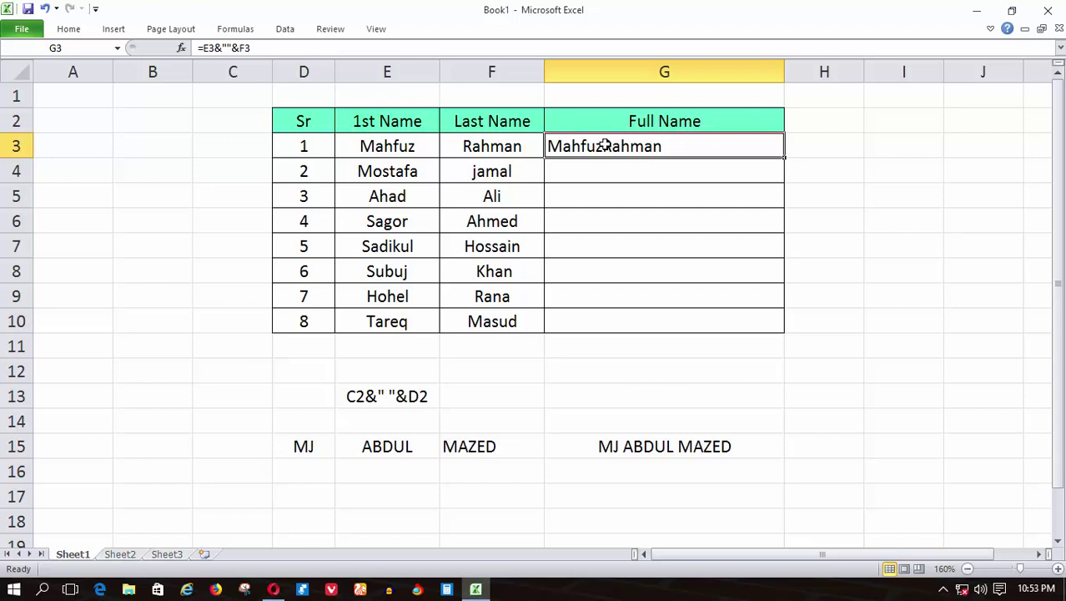
double_click(599, 145)
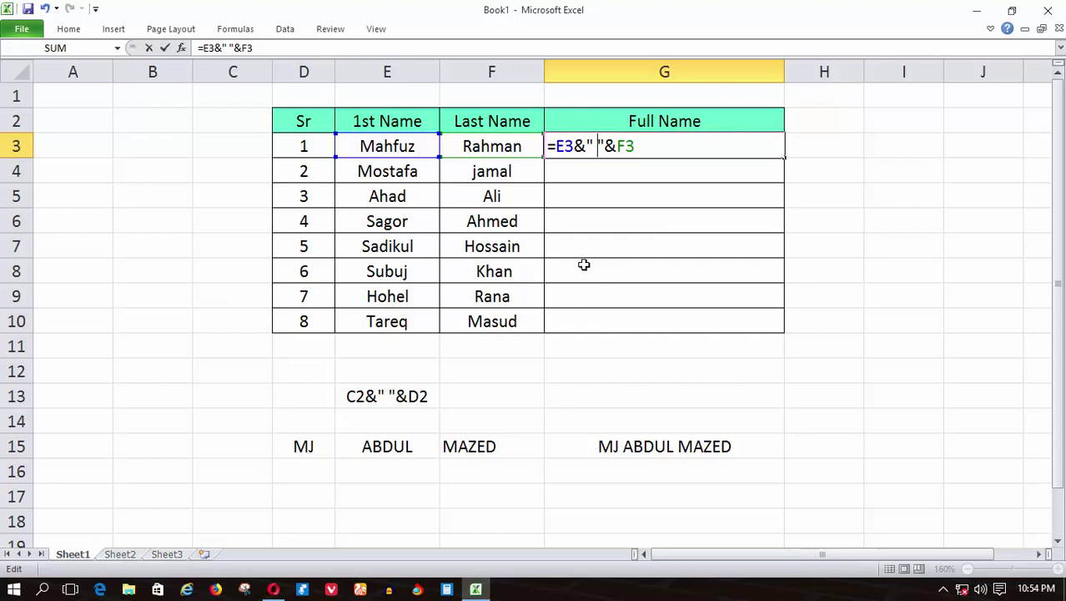
key("Return")
left_click(618, 147)
Fill G3's =E3&" "&F3 formula down through G10, then deselect the range
left_click_drag(783, 156, 762, 327)
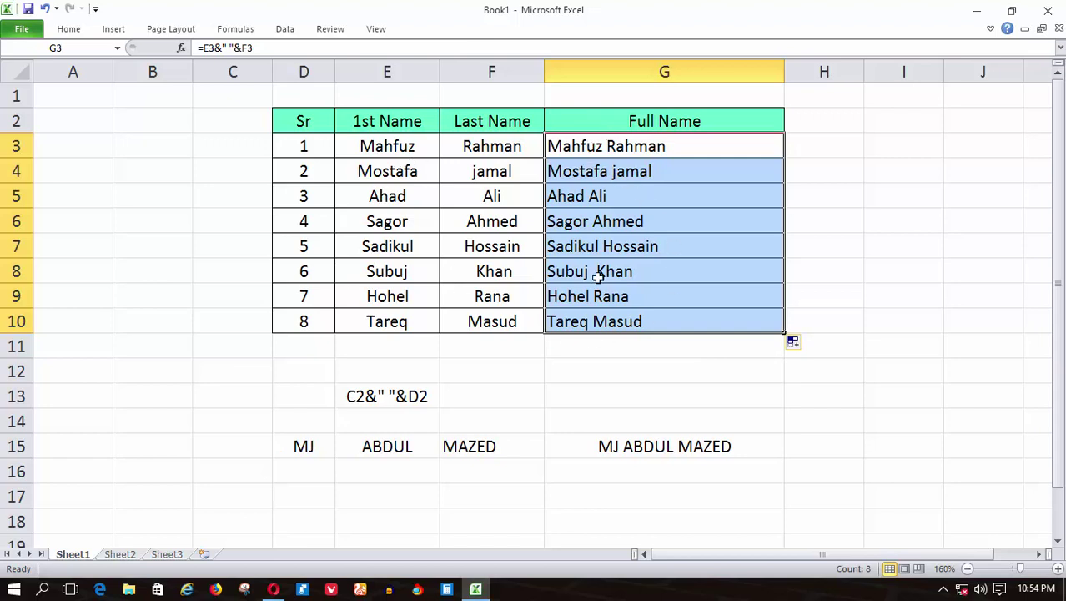
left_click(583, 145)
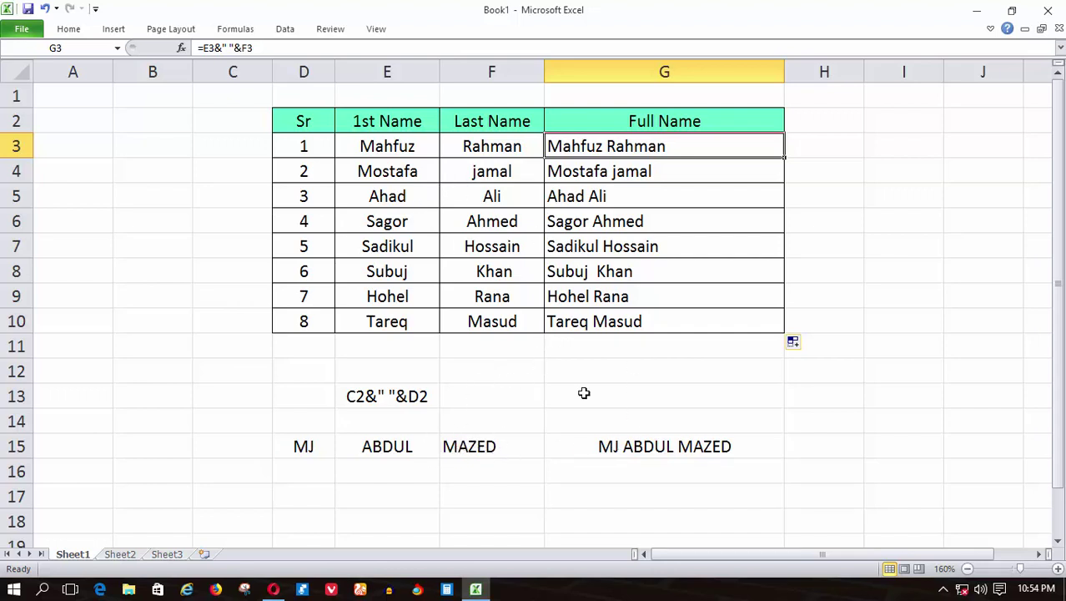
left_click(612, 448)
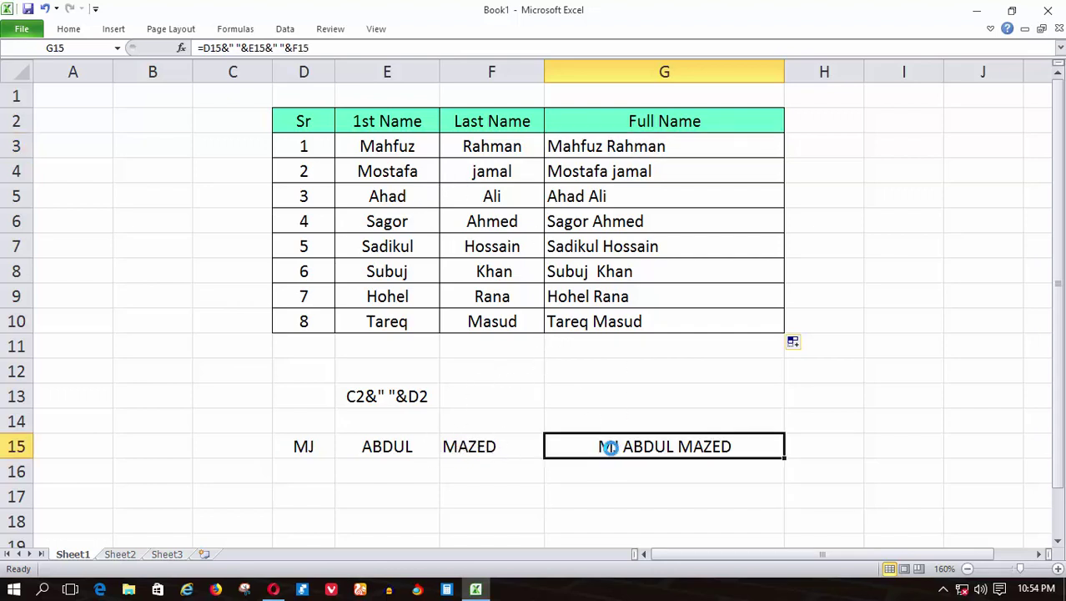
key("Delete")
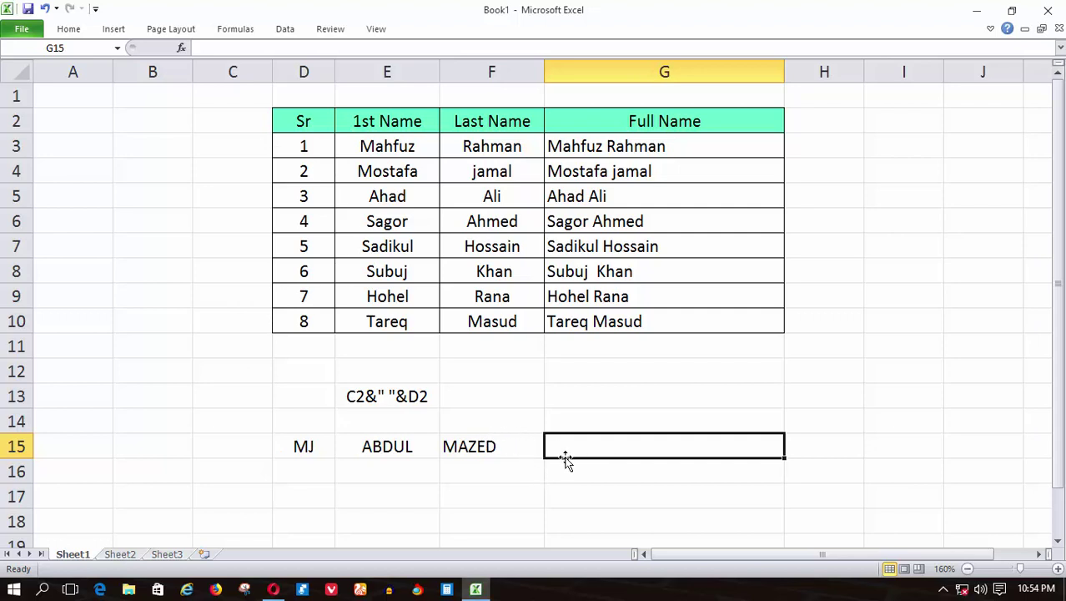
type("=")
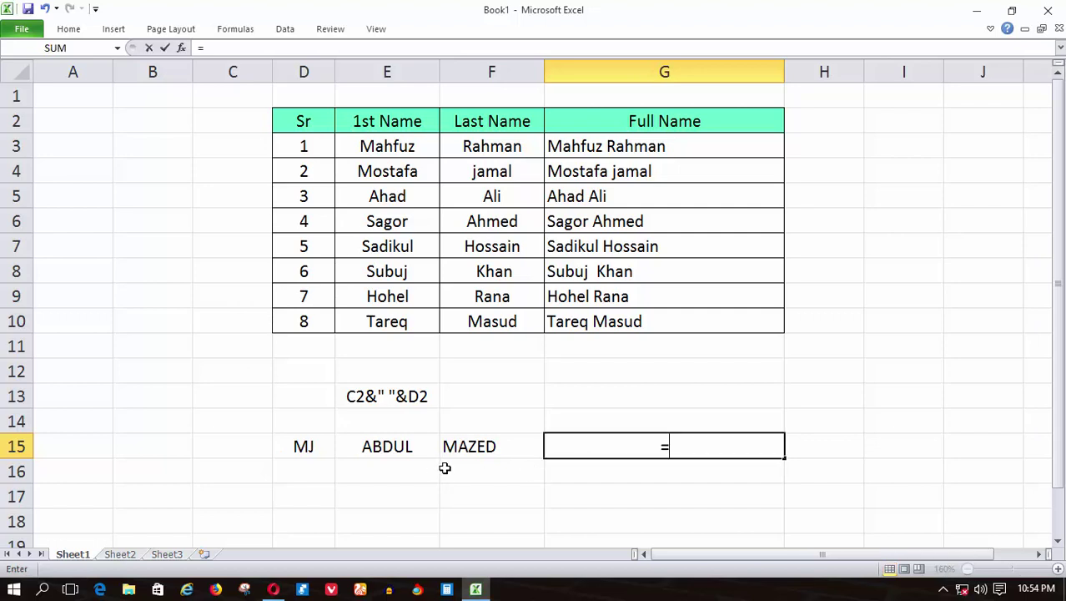
left_click(295, 446)
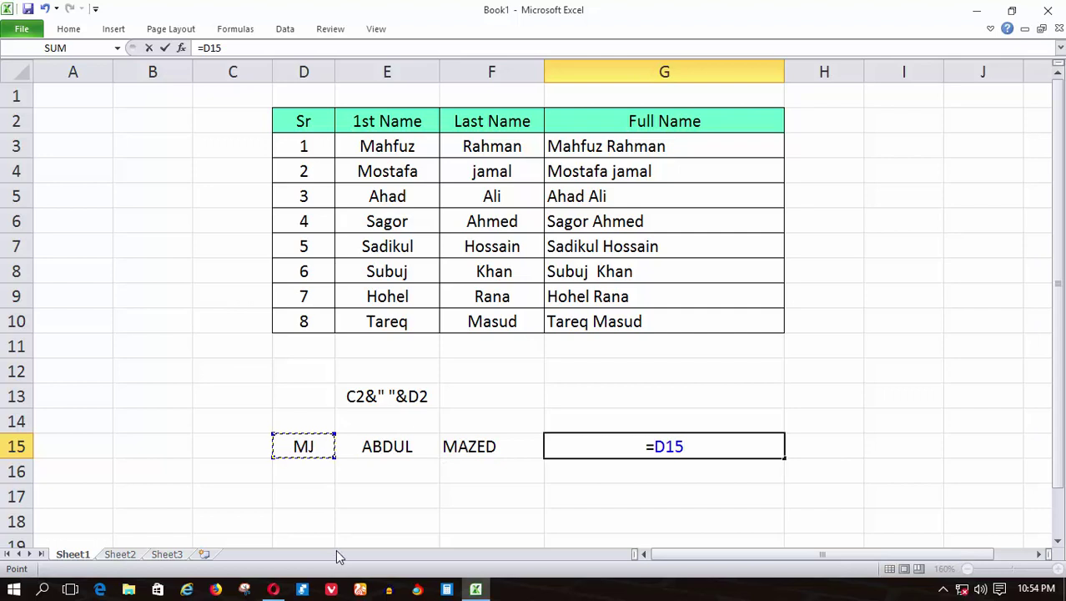
type("&")
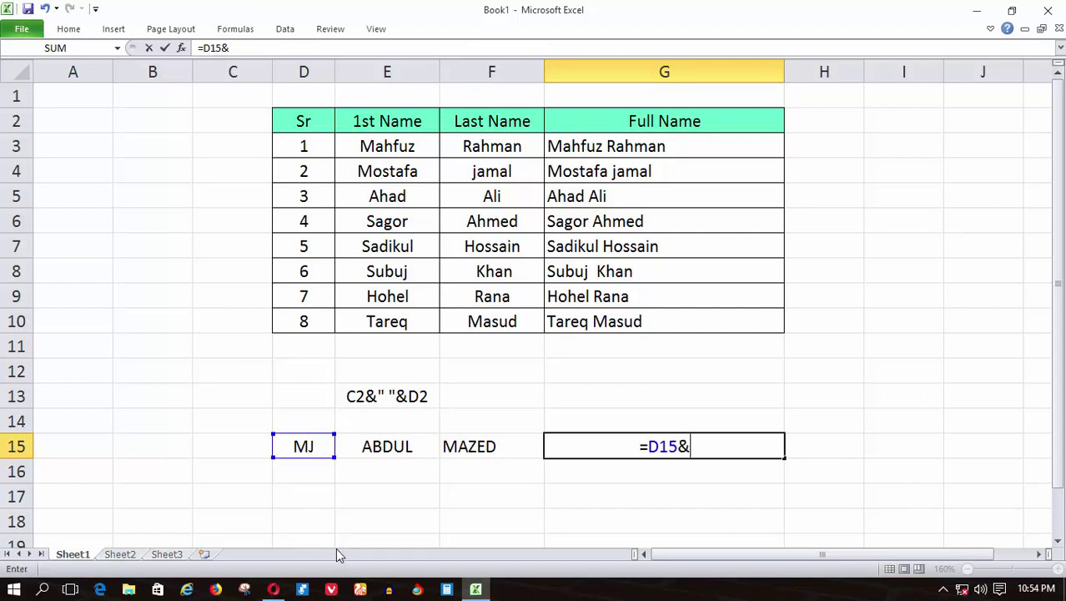
type("\" \"")
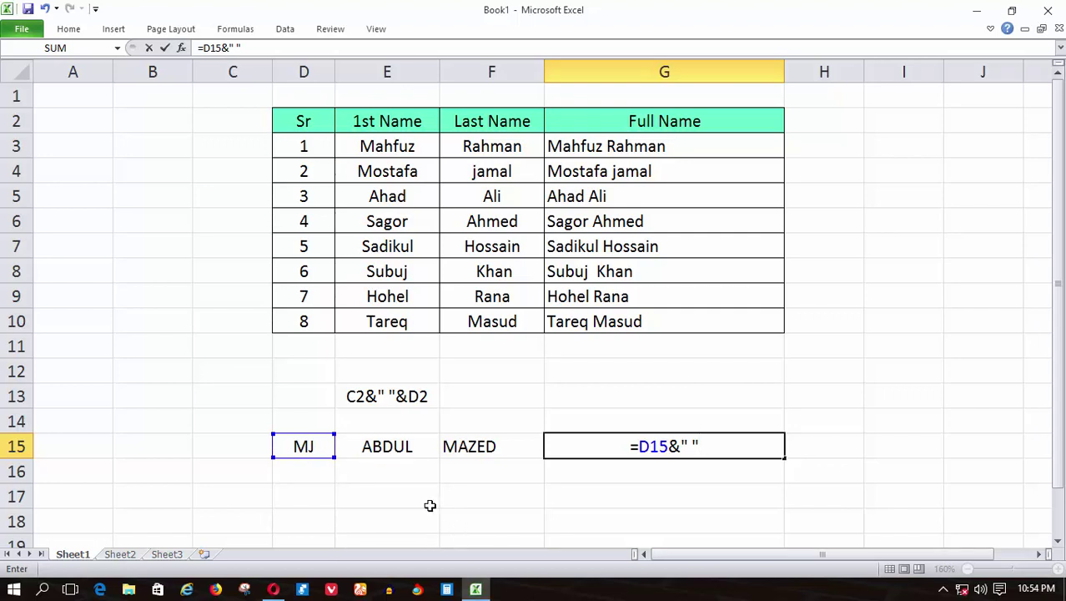
type("&")
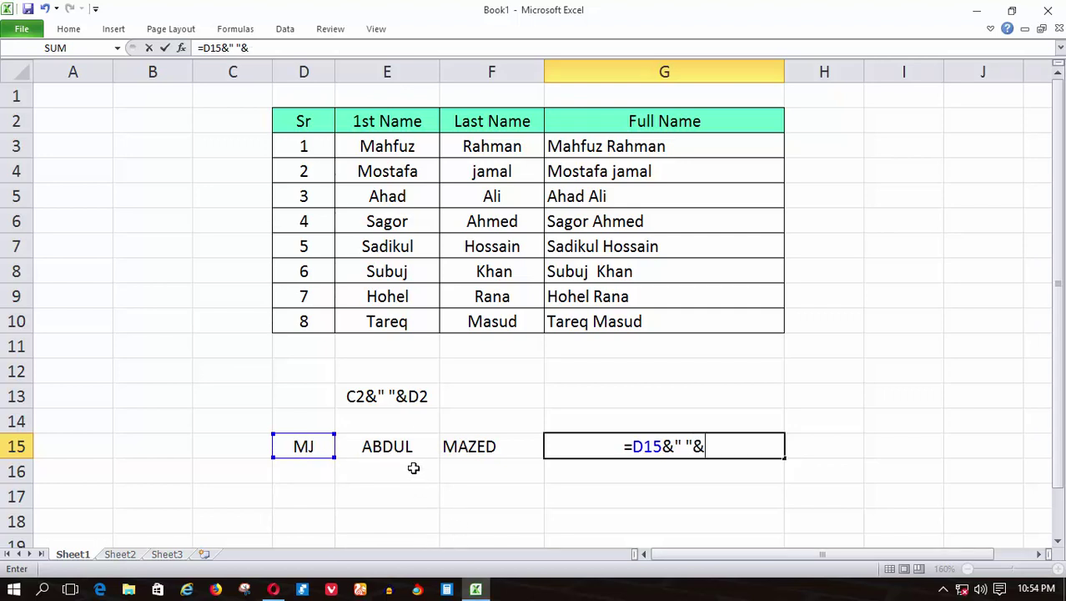
left_click(382, 443)
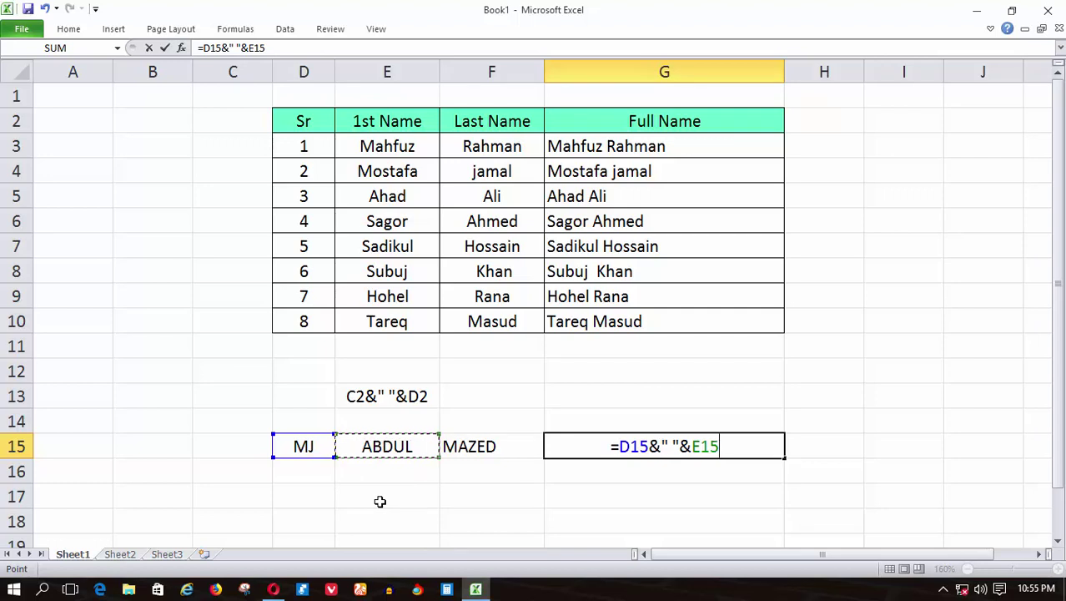
type("&\"")
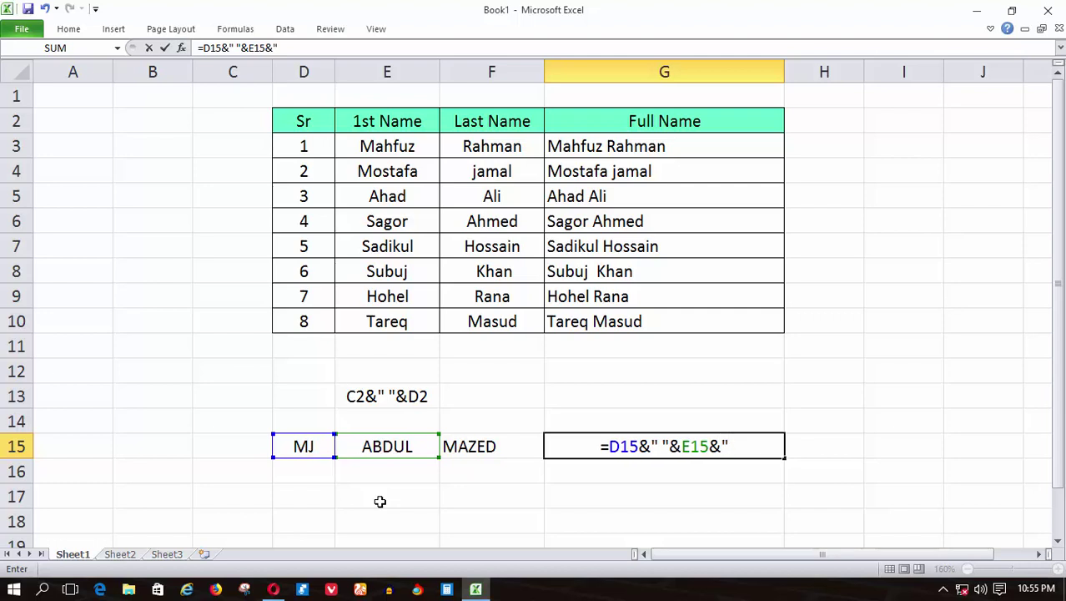
type(" \"")
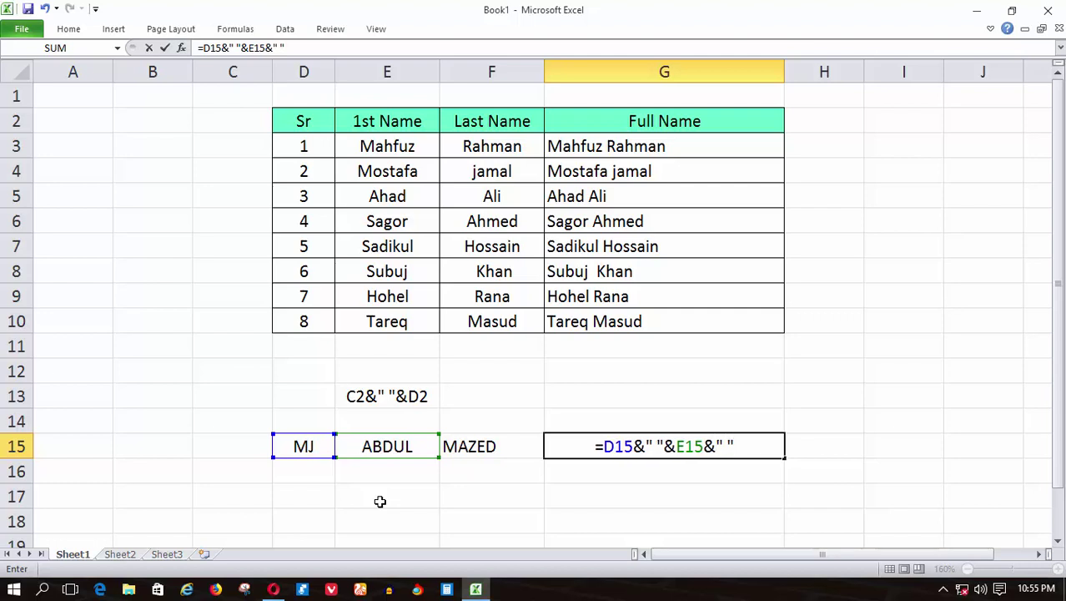
type("&")
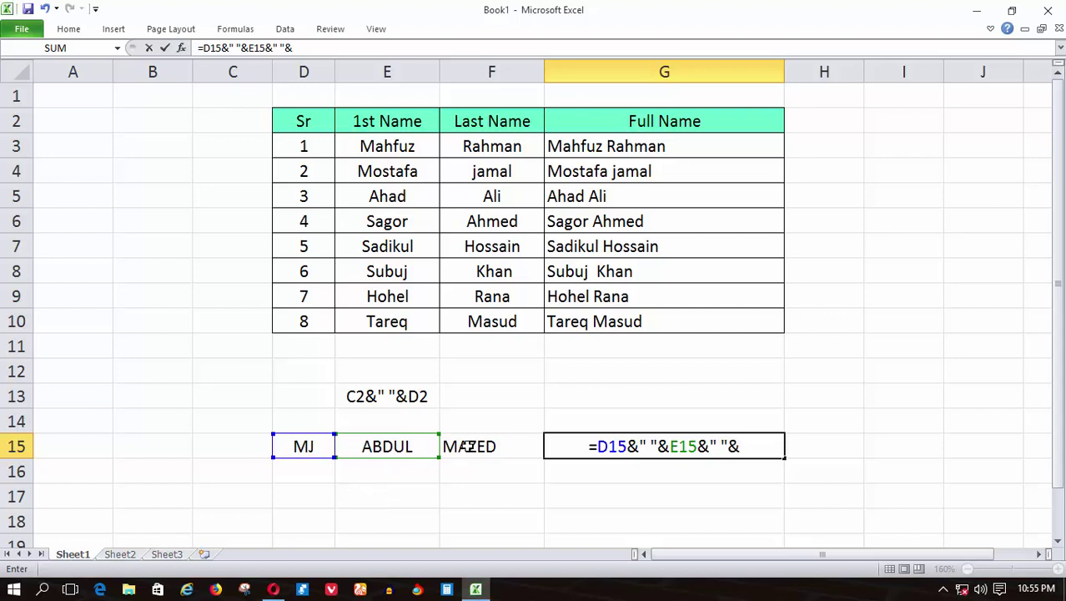
left_click(470, 446)
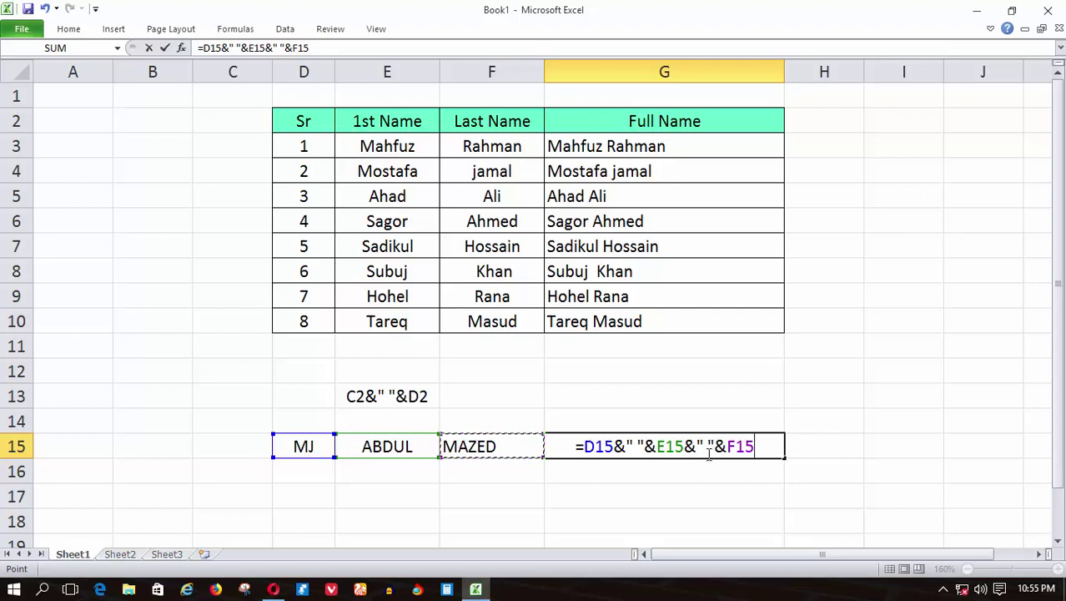
key("Return")
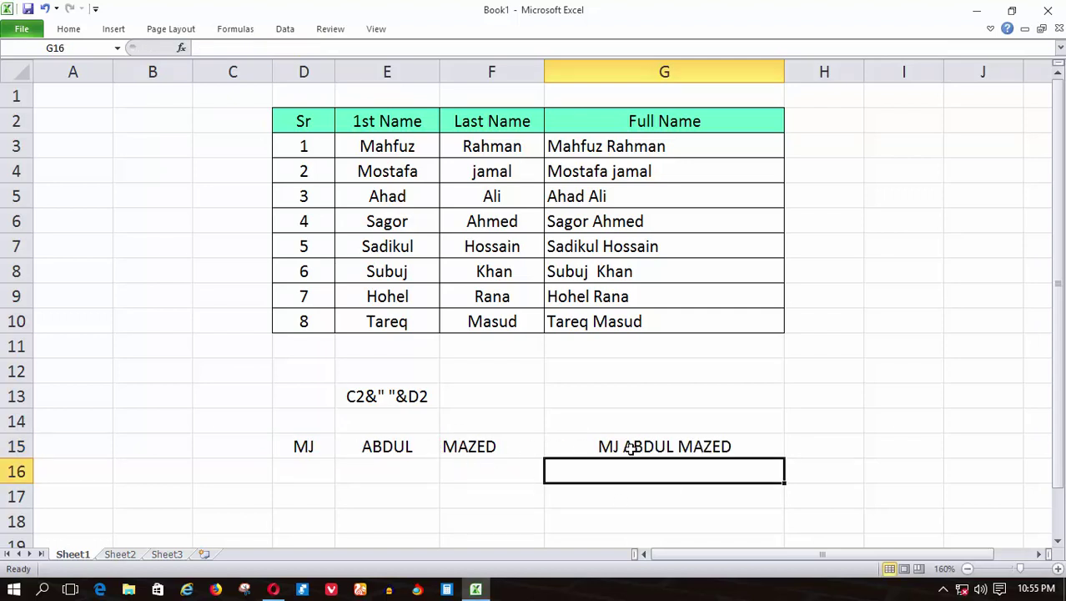
left_click(631, 448)
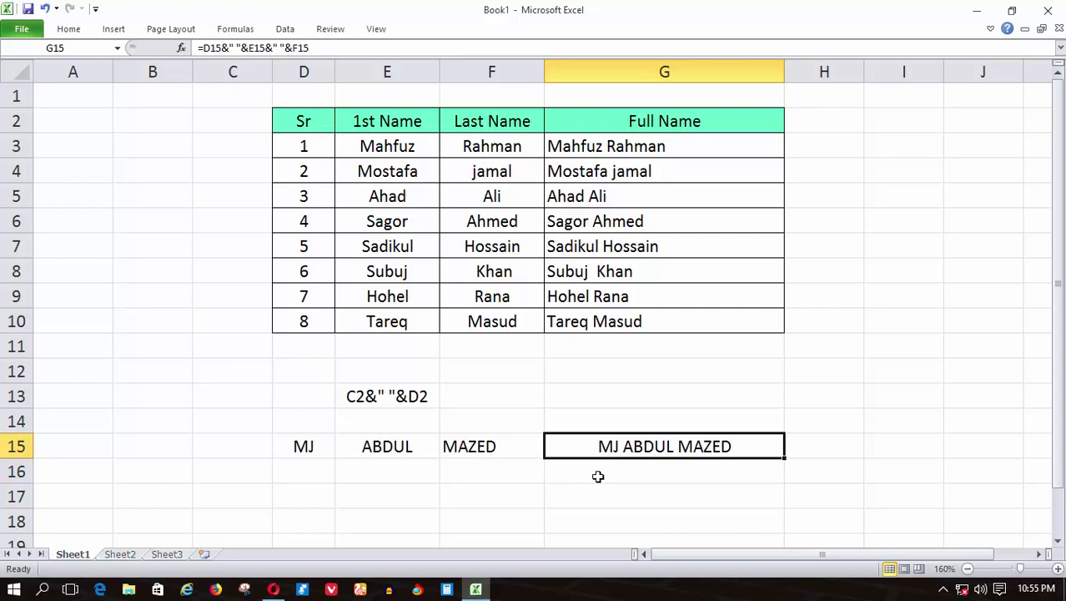